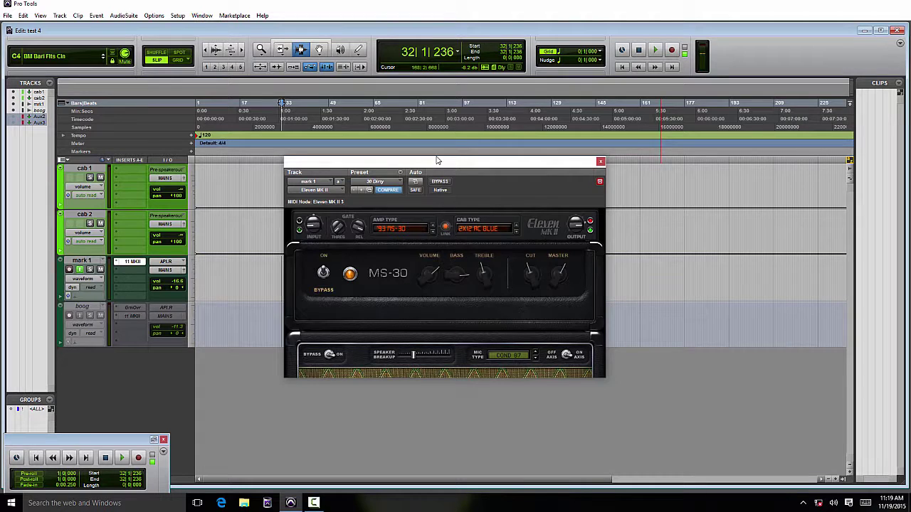
- Try the '97 RB-01b Red and DC Bass amp models, then settle on '69 Blue Line Bass
click(403, 231)
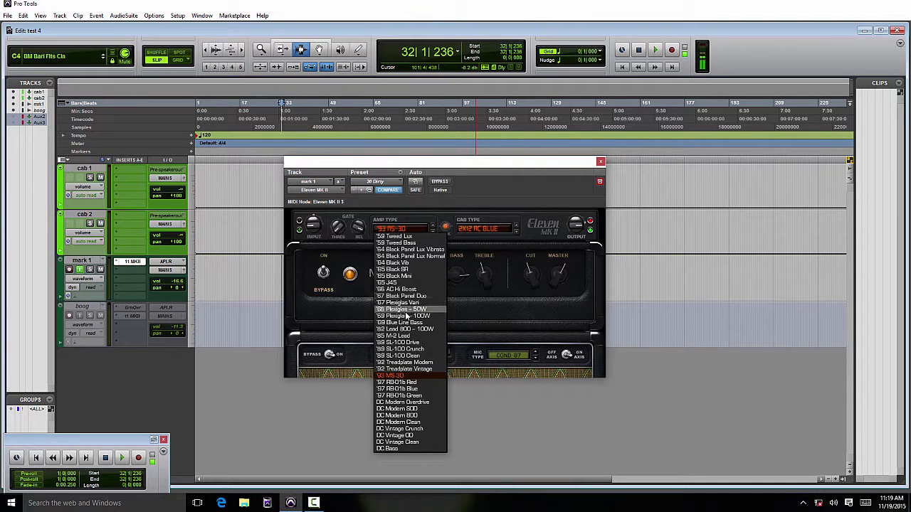
click(400, 385)
click(404, 228)
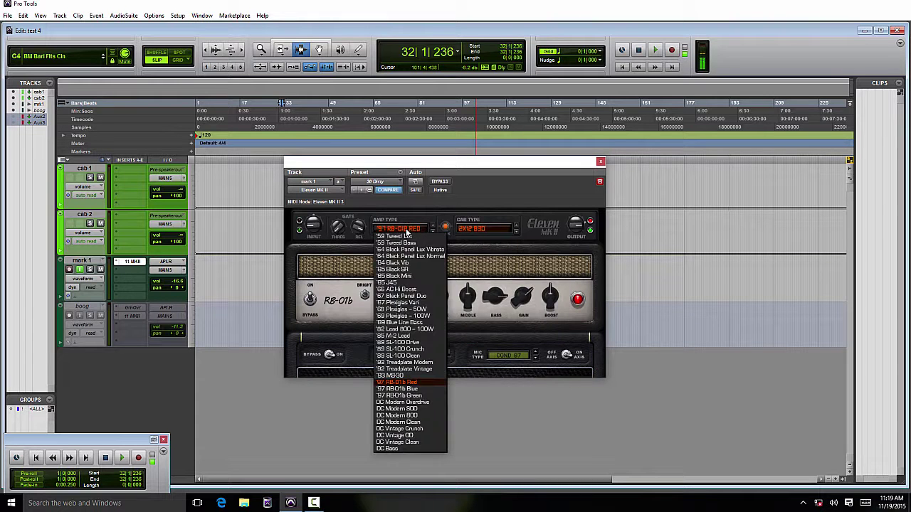
click(392, 448)
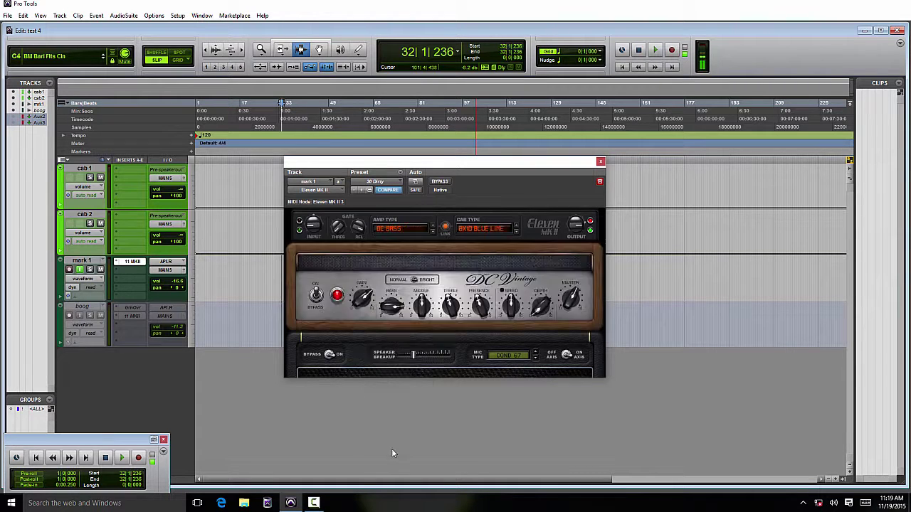
click(395, 230)
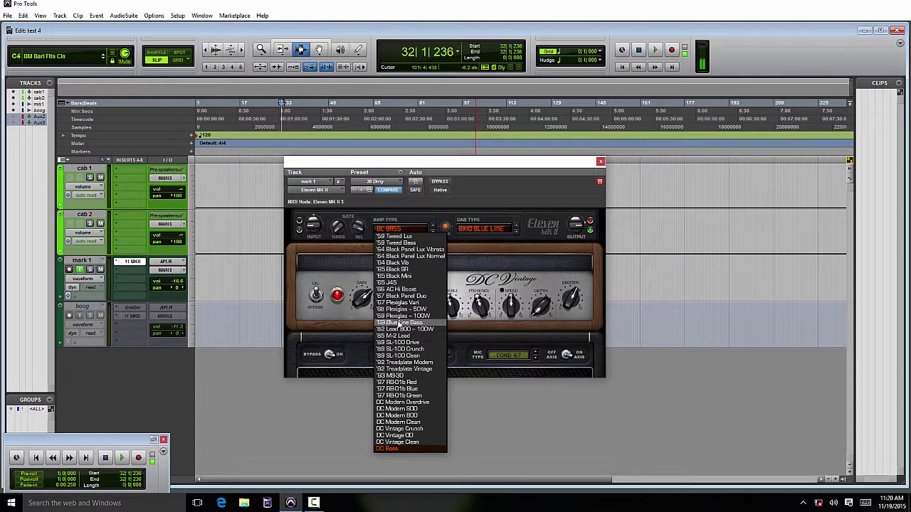
click(400, 323)
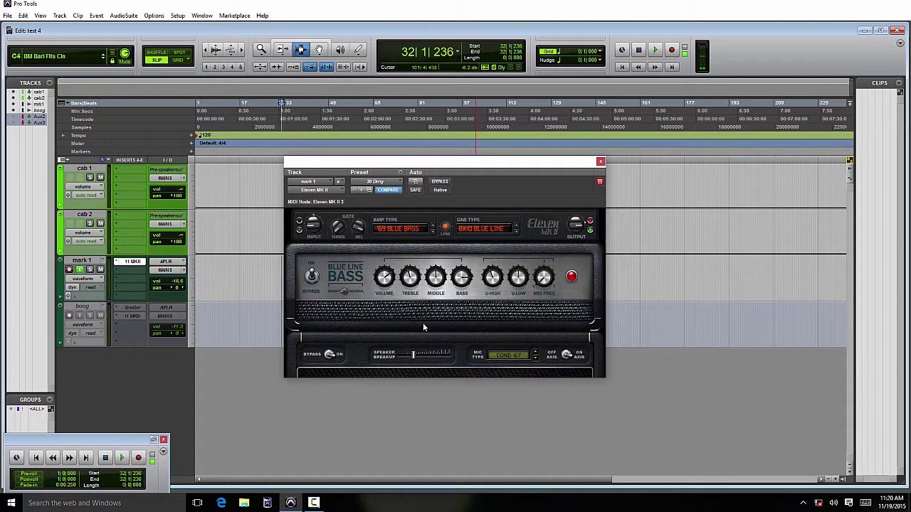
- Keep the 8x10 Blue Line cabinet and change the mic type from Condenser 67 to Dynamic 12
click(483, 229)
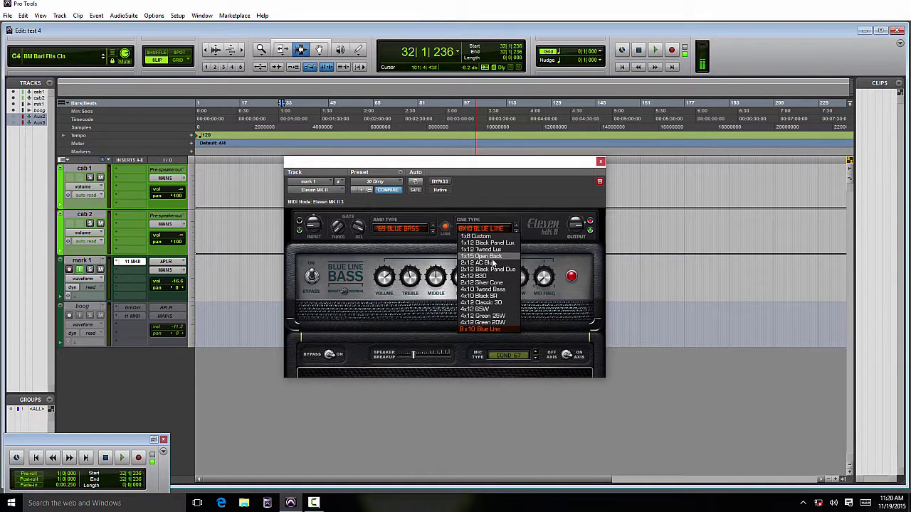
click(492, 183)
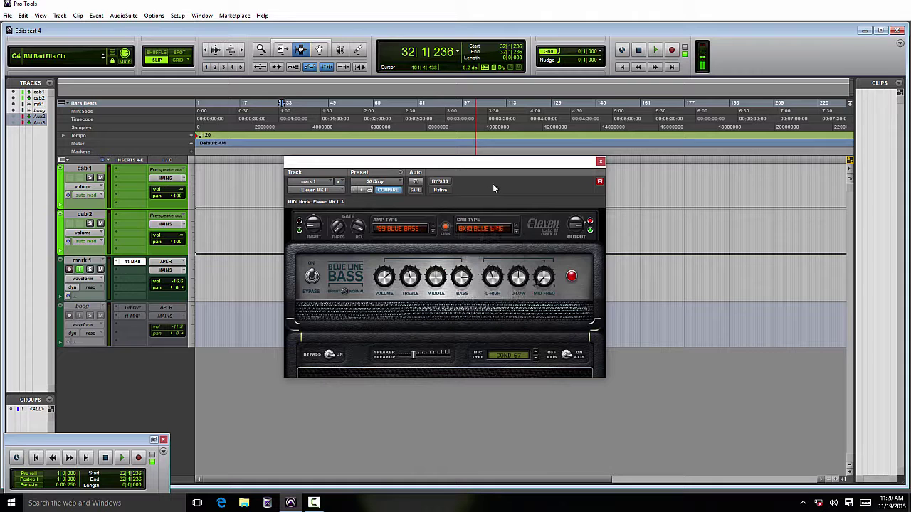
click(534, 357)
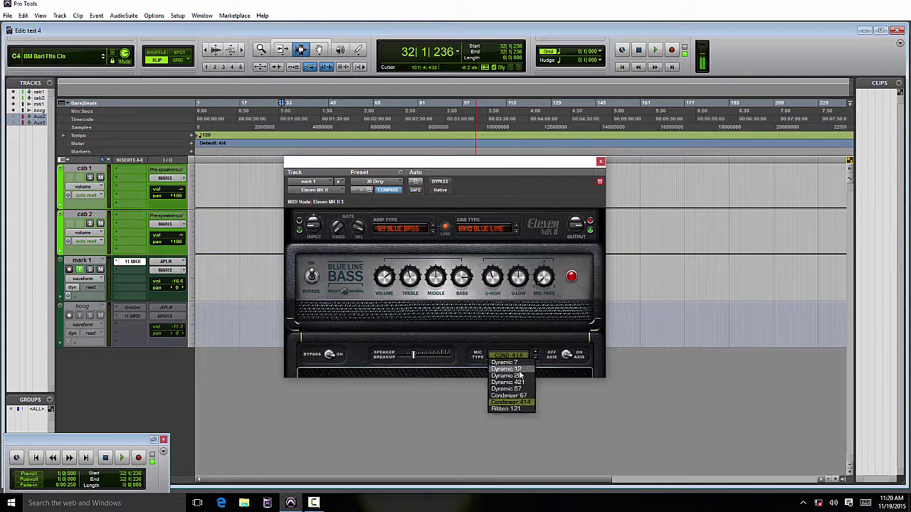
click(519, 410)
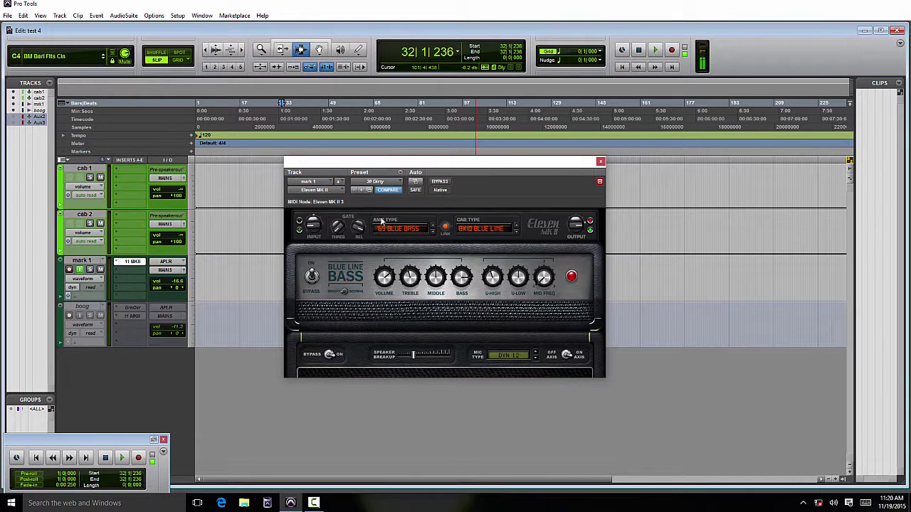
- Unlink the cab, then audition '65 Black SR, '97 RB-01b Red, '68 Plexiglas 50W and DC Modern Overdrive amps
click(446, 228)
click(413, 233)
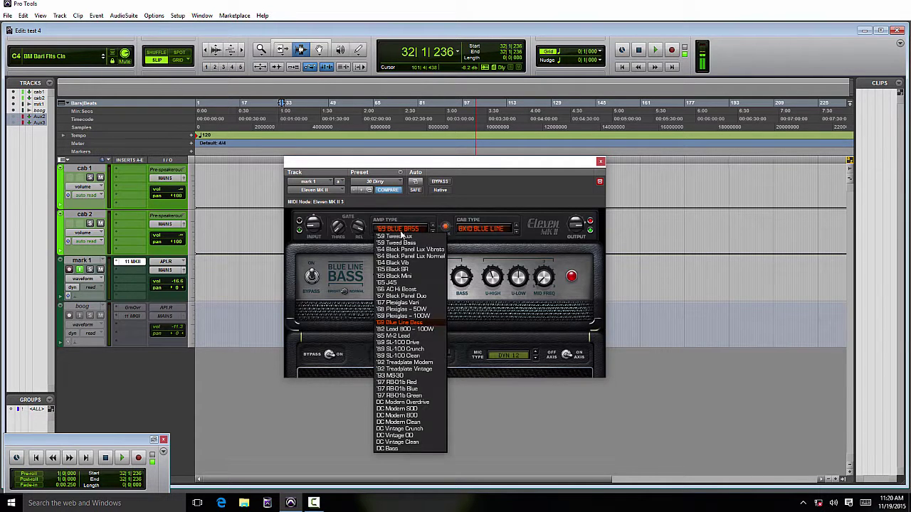
click(401, 232)
click(402, 231)
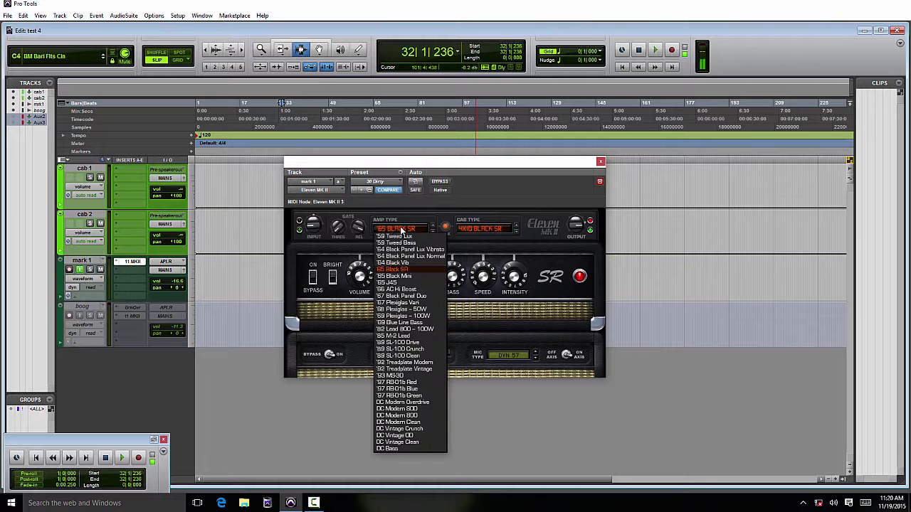
click(399, 384)
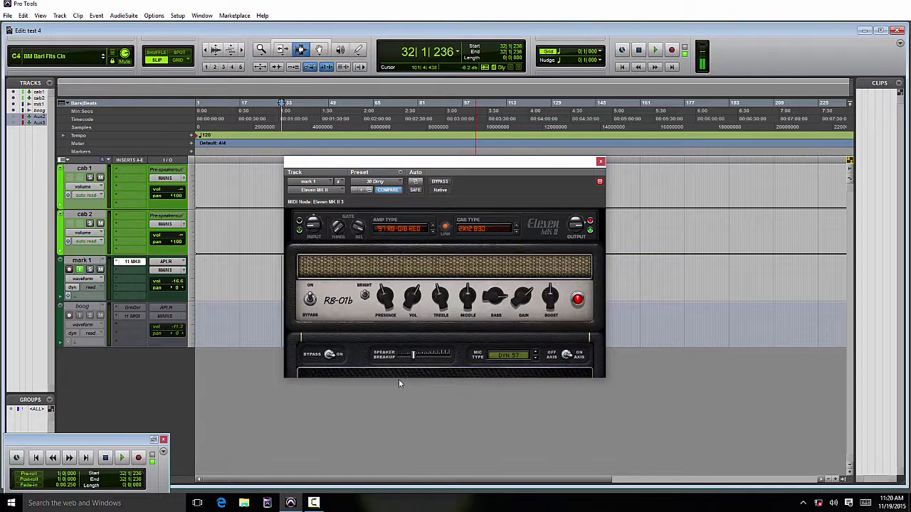
click(402, 229)
click(396, 310)
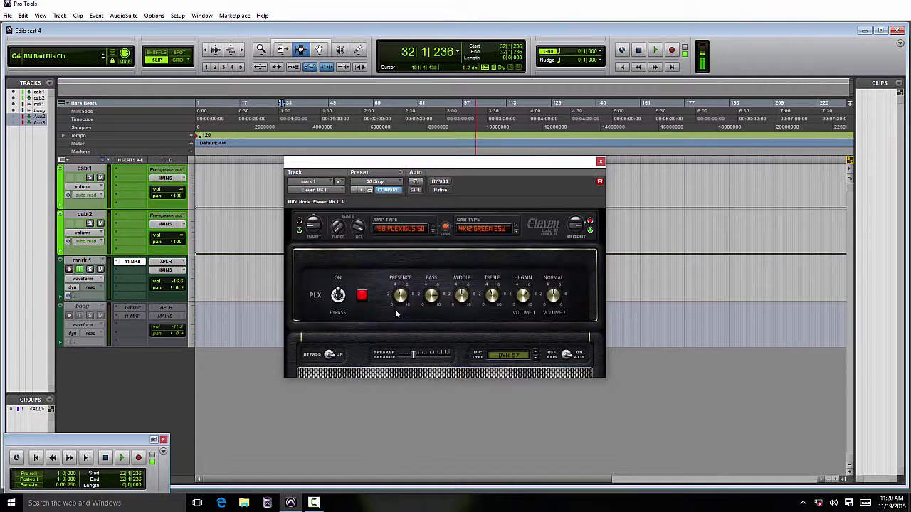
click(399, 229)
click(400, 402)
click(403, 230)
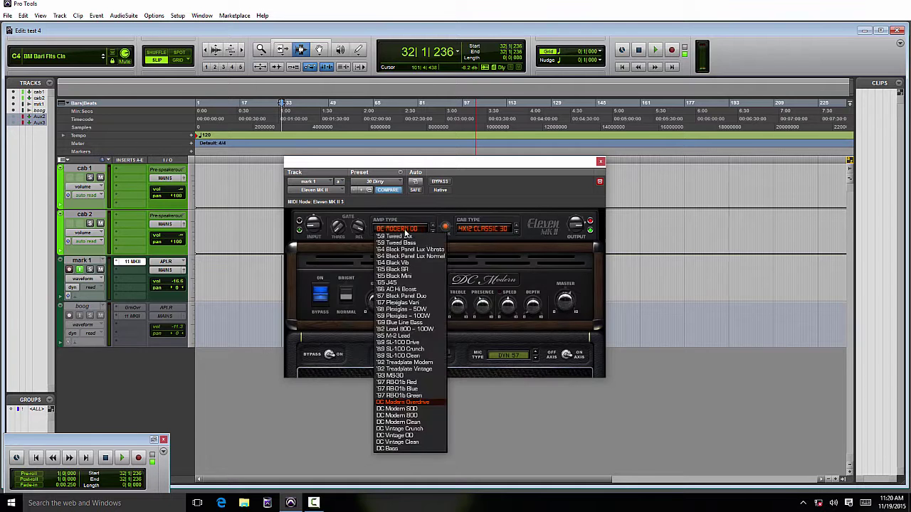
click(399, 273)
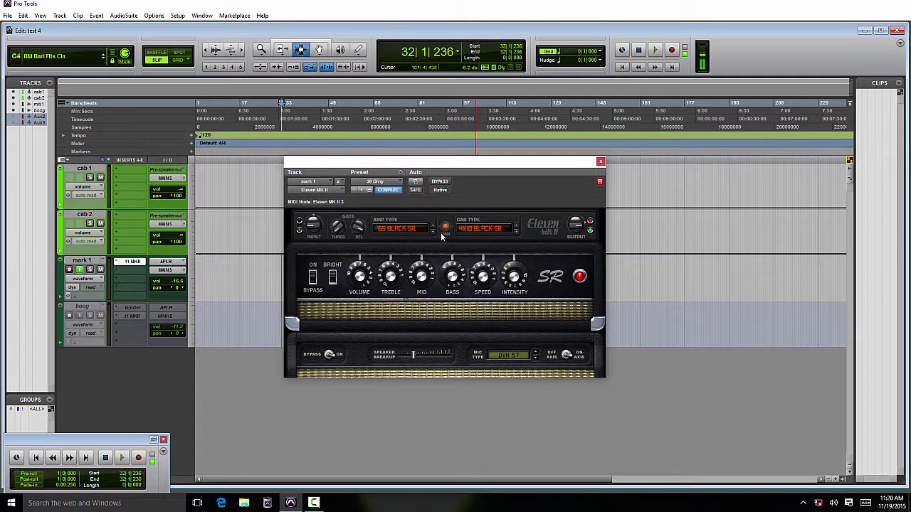
- Audition '66 AC Hi Boost, '85 M-2 Lead and '93 MS-30, then relink the cab to 2x12 AC Blue
click(395, 228)
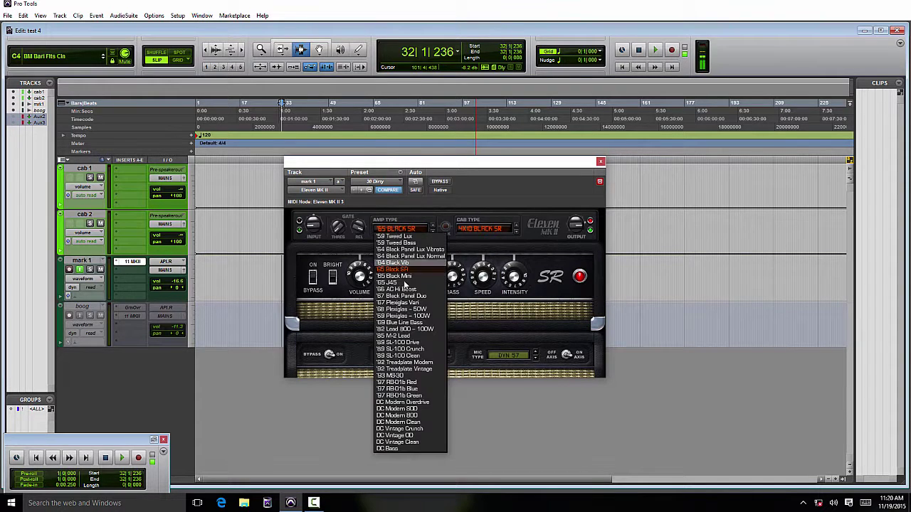
click(397, 289)
click(404, 229)
click(402, 335)
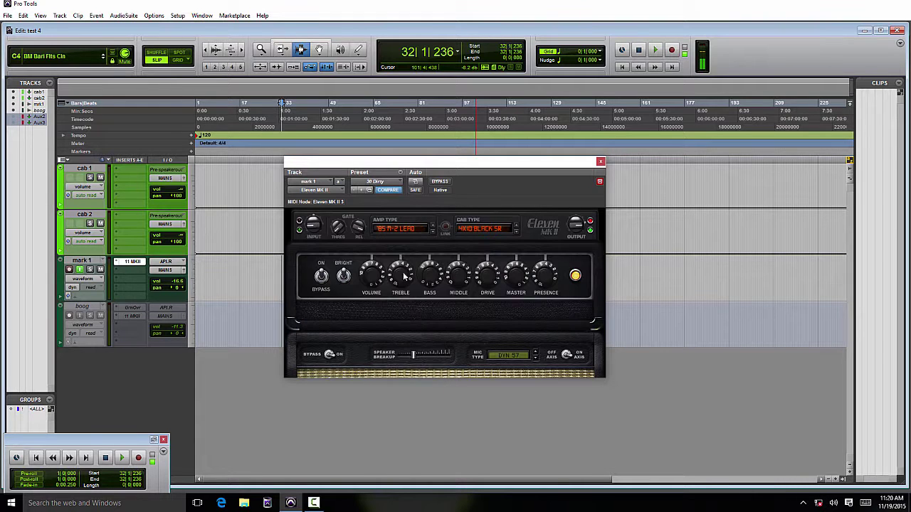
click(401, 229)
click(399, 374)
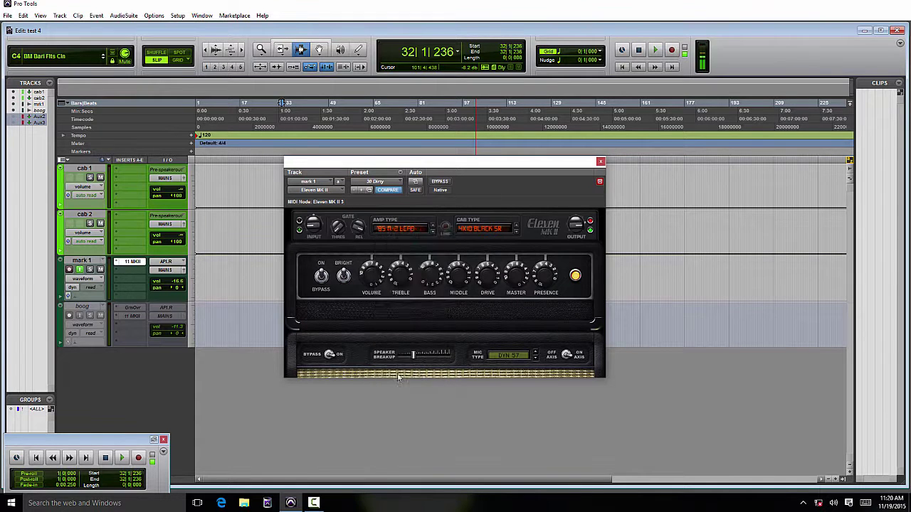
click(401, 230)
click(407, 256)
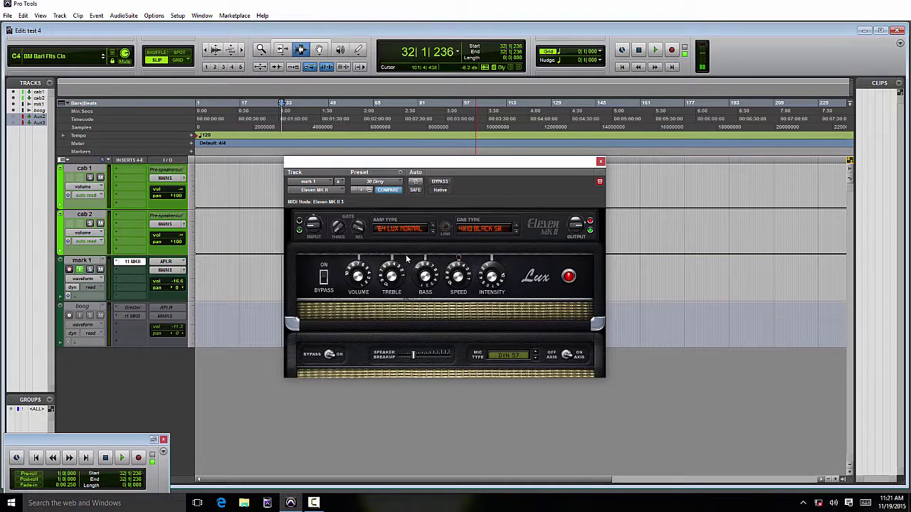
scroll(395, 231, down, 2)
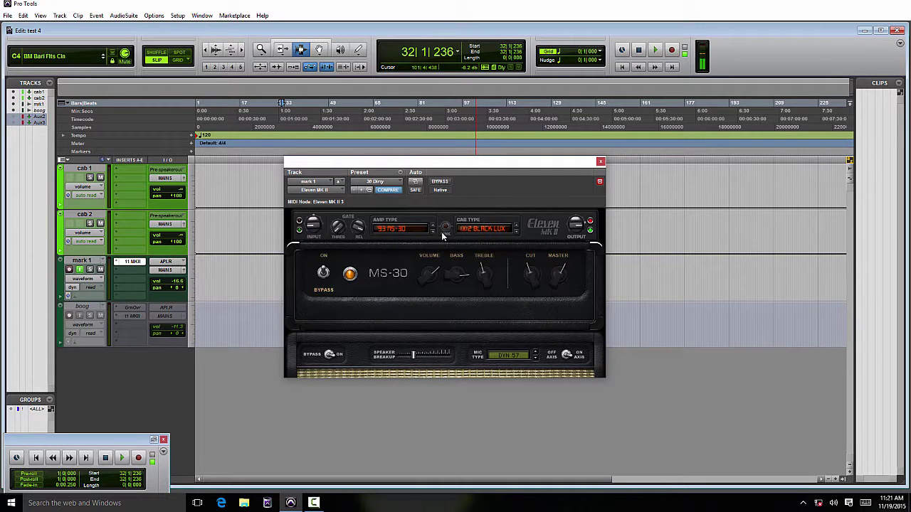
click(445, 227)
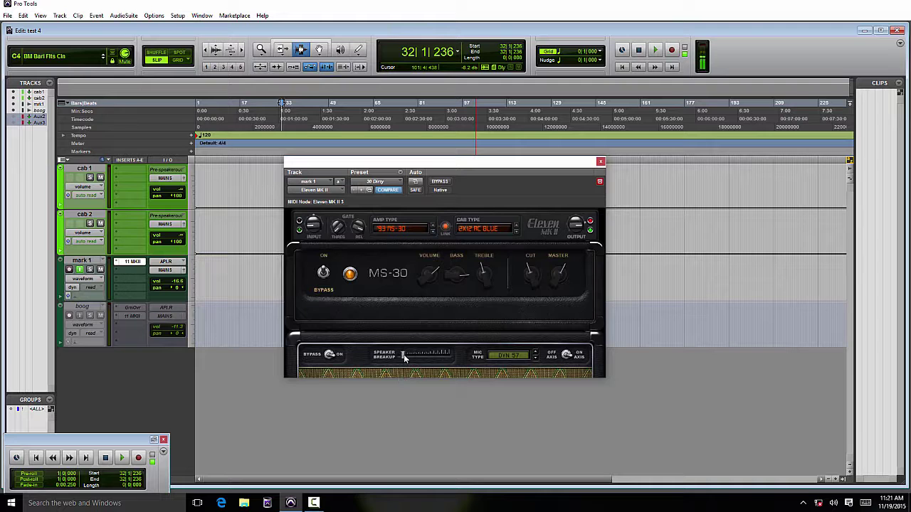
- Nudge the Speaker Breakup slider slightly on the '93 MS-30 amp
mouse_move(408, 357)
mouse_down()
mouse_move(418, 359)
mouse_move(400, 353)
mouse_up()
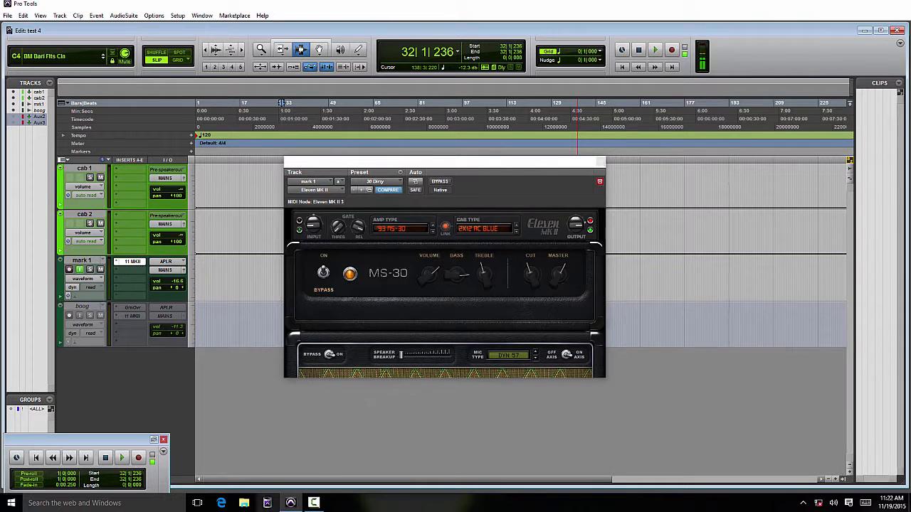
- From TRASHER 12, browse the AAX plug-ins folder to Eleven MKII.aaxplugin > Contents > Factory Presets, then close Explorer
click(267, 503)
click(494, 283)
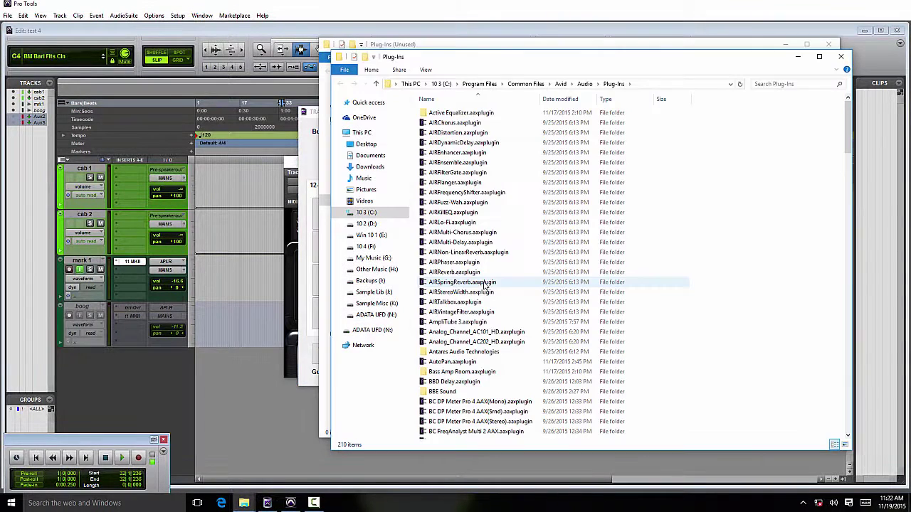
scroll(469, 284, down, 8)
scroll(466, 280, down, 9)
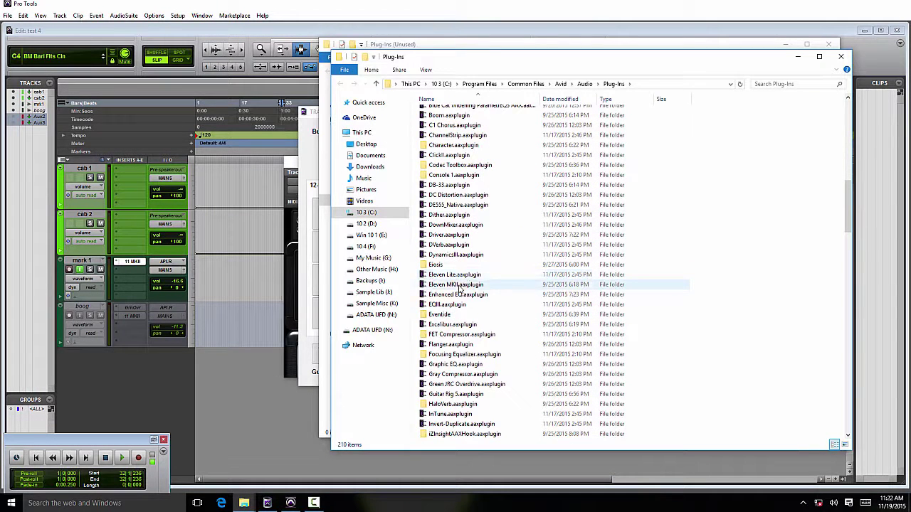
double_click(462, 285)
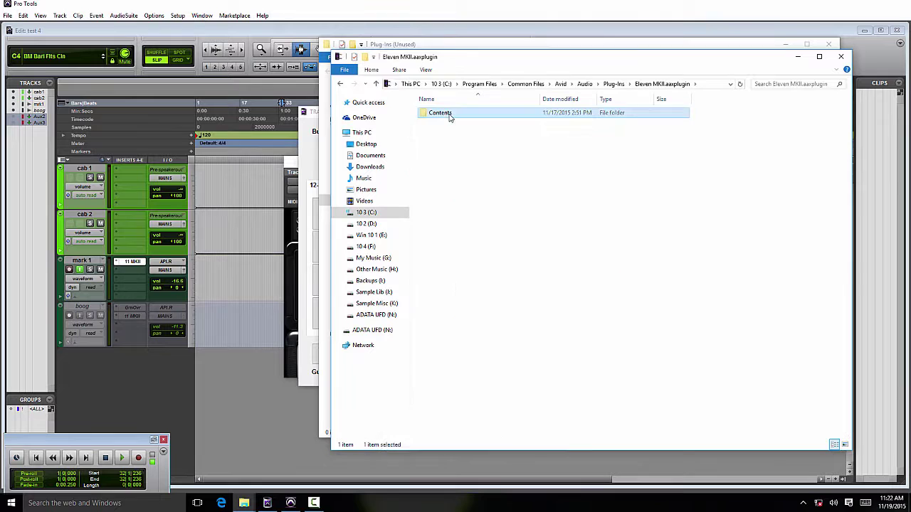
double_click(450, 116)
double_click(450, 116)
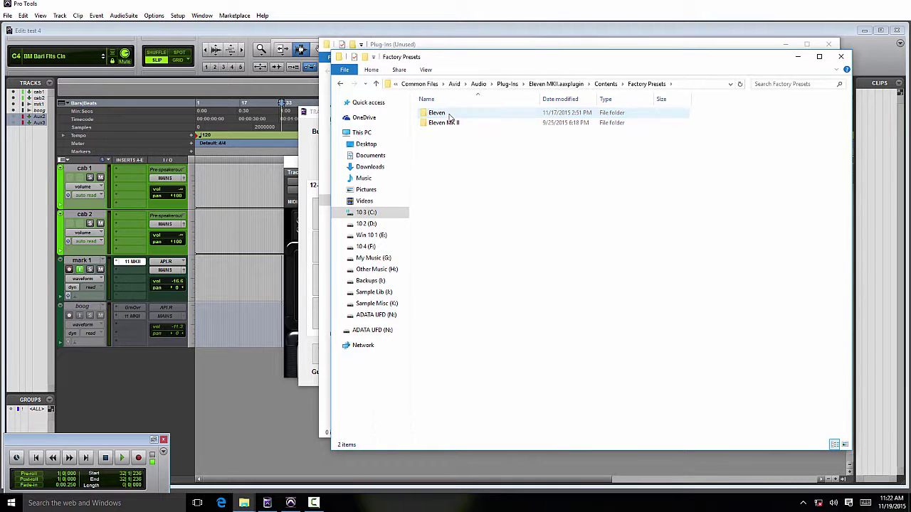
click(842, 57)
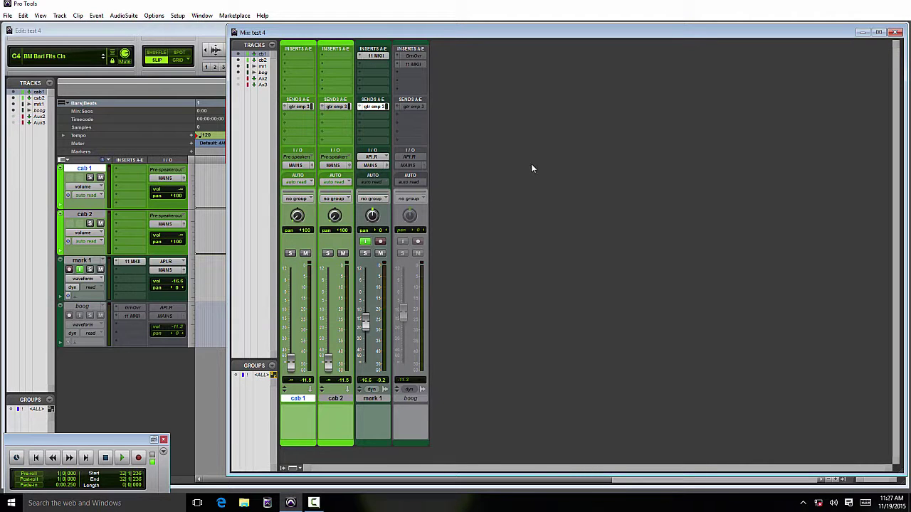
- Insert Eleven MK II Cab (mono) on cab 1's first slot, keeping its 4x12 Classic 30 cabinet
click(286, 55)
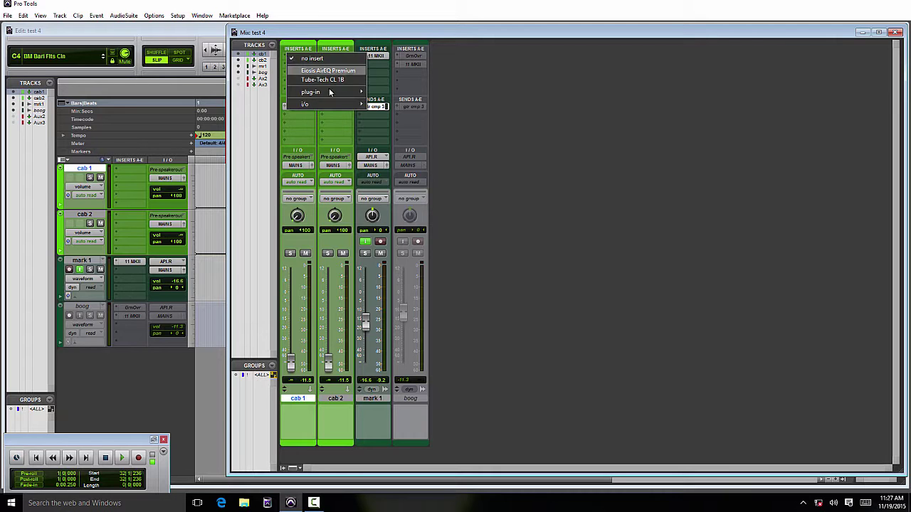
mouse_move(330, 98)
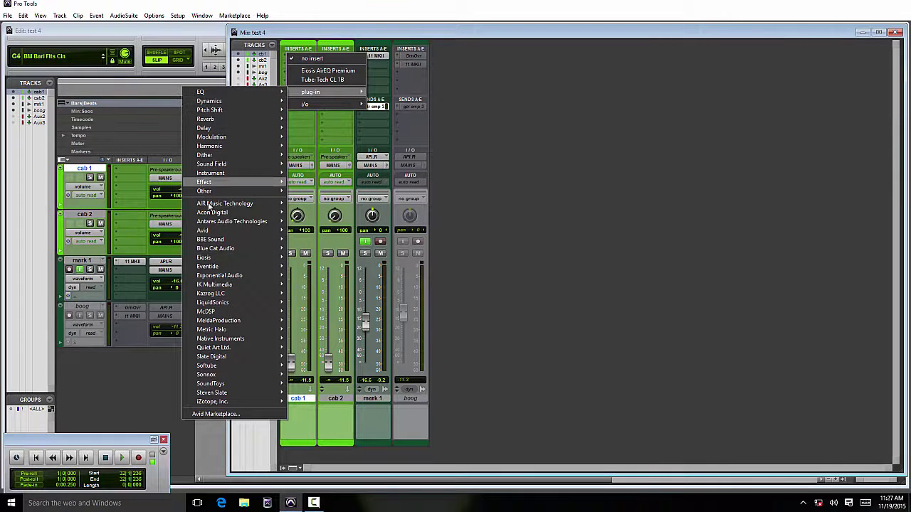
mouse_move(230, 251)
mouse_move(230, 233)
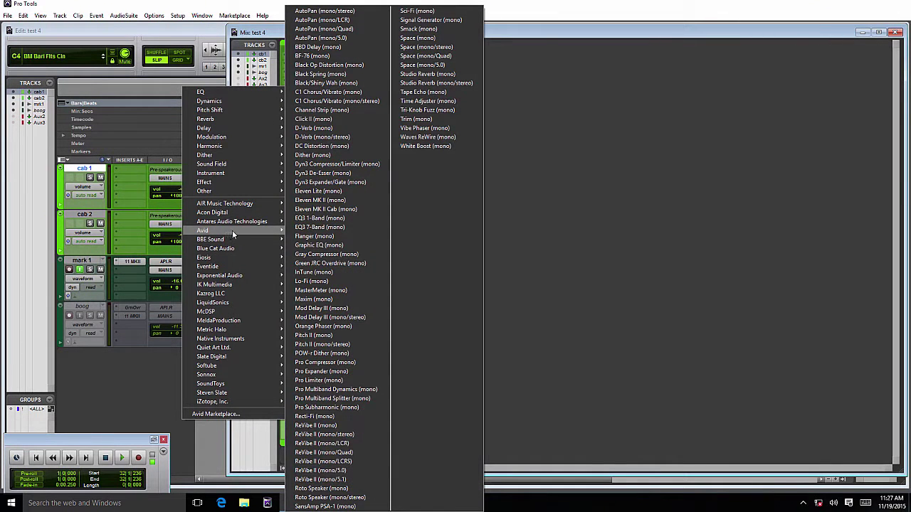
click(349, 213)
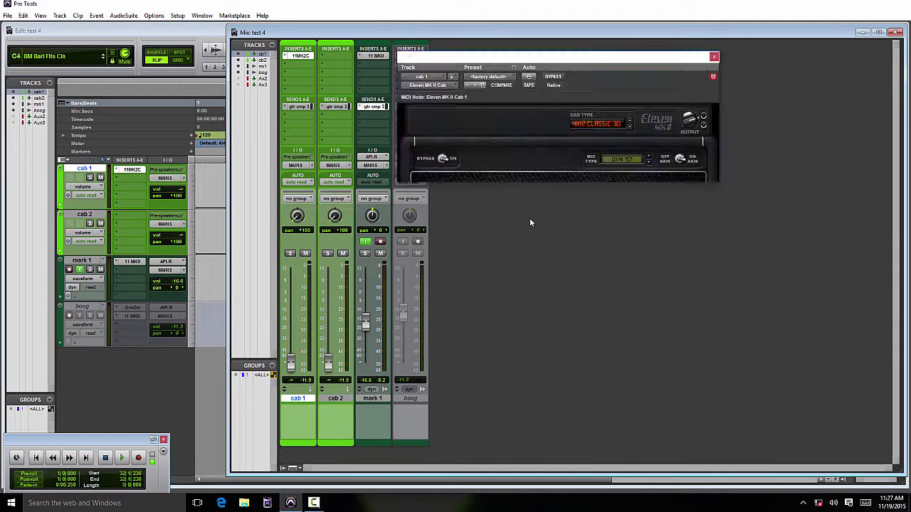
click(606, 124)
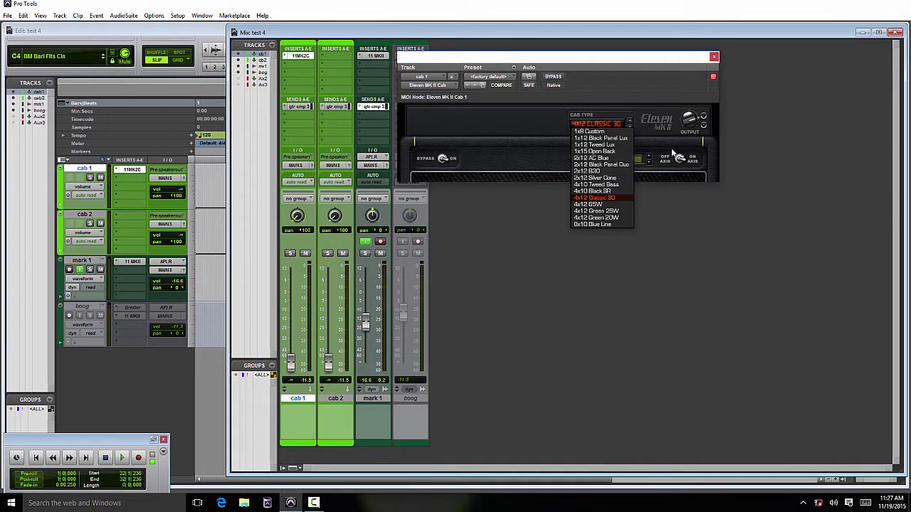
click(634, 161)
click(627, 158)
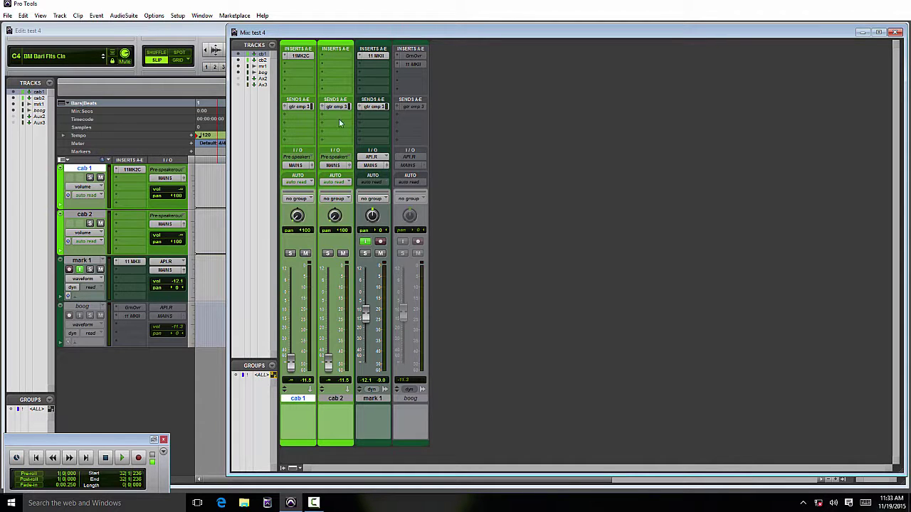
click(296, 158)
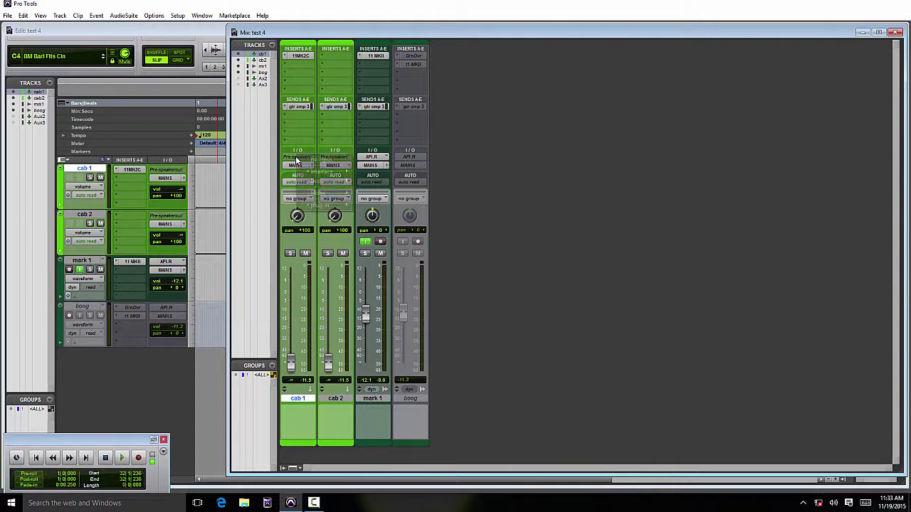
mouse_move(317, 206)
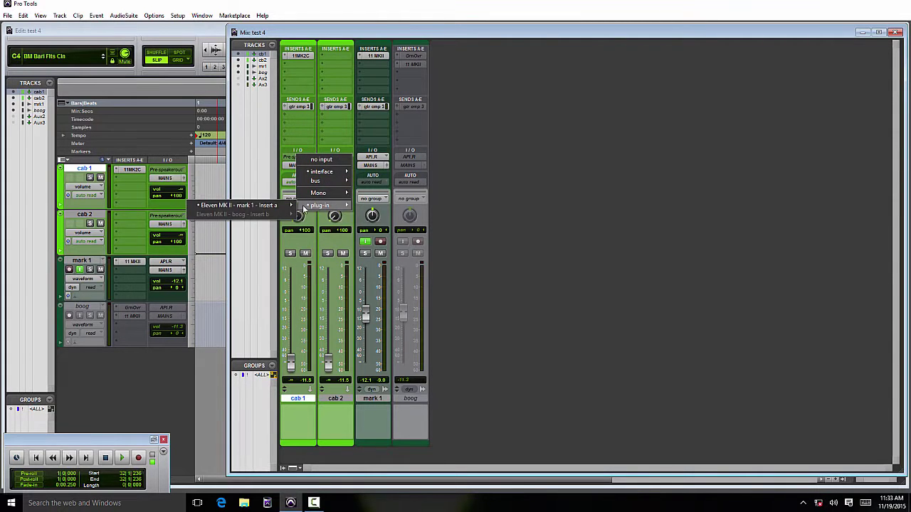
mouse_move(241, 206)
mouse_move(270, 209)
click(163, 206)
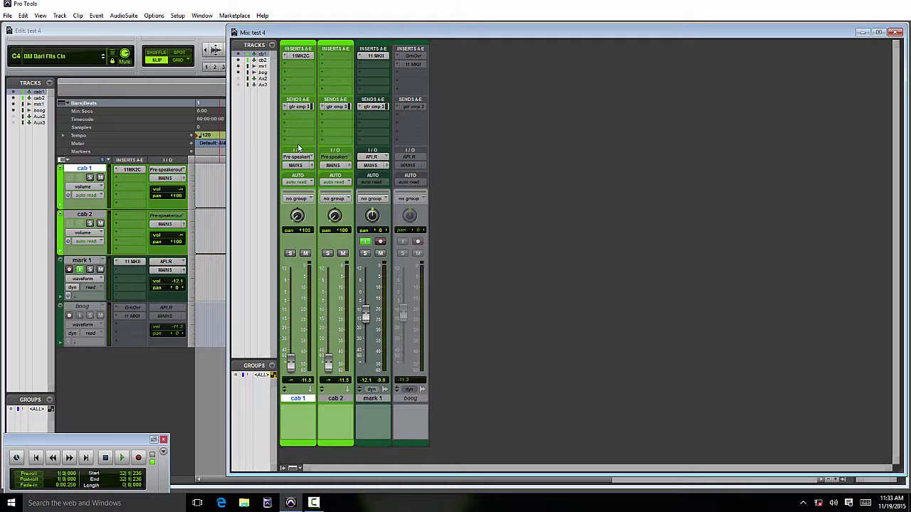
- Copy the Eleven MK II Cab insert from cab 1 to cab 2 and set its cabinet to 2x12 AC Blue
mouse_move(290, 366)
mouse_down()
mouse_move(291, 274)
mouse_move(291, 363)
mouse_up()
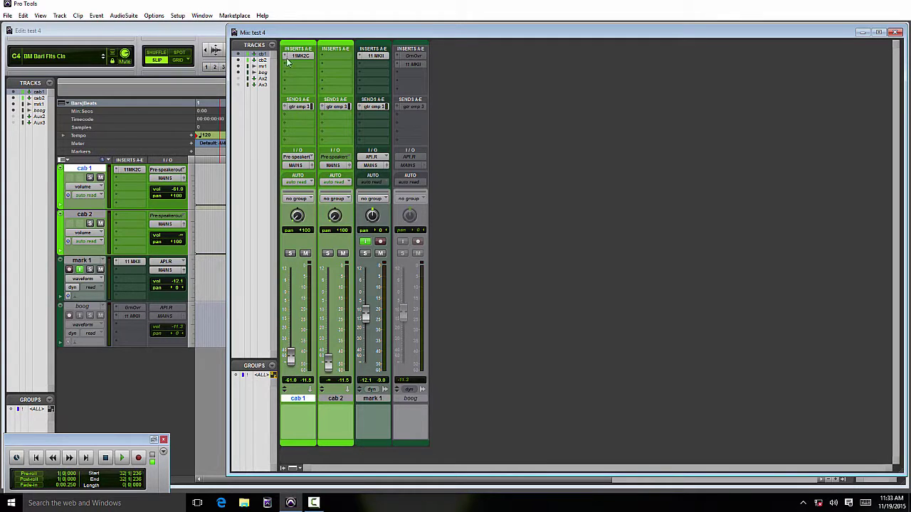
drag(293, 56, 330, 57)
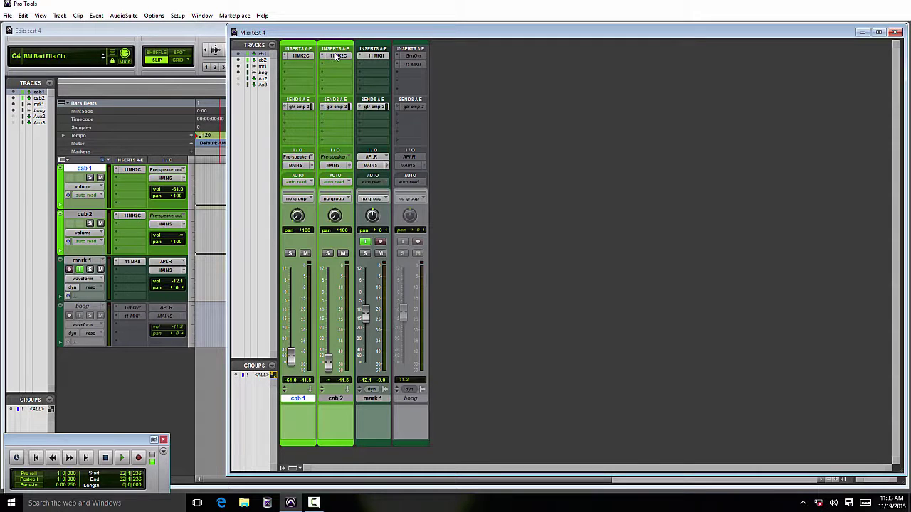
click(335, 56)
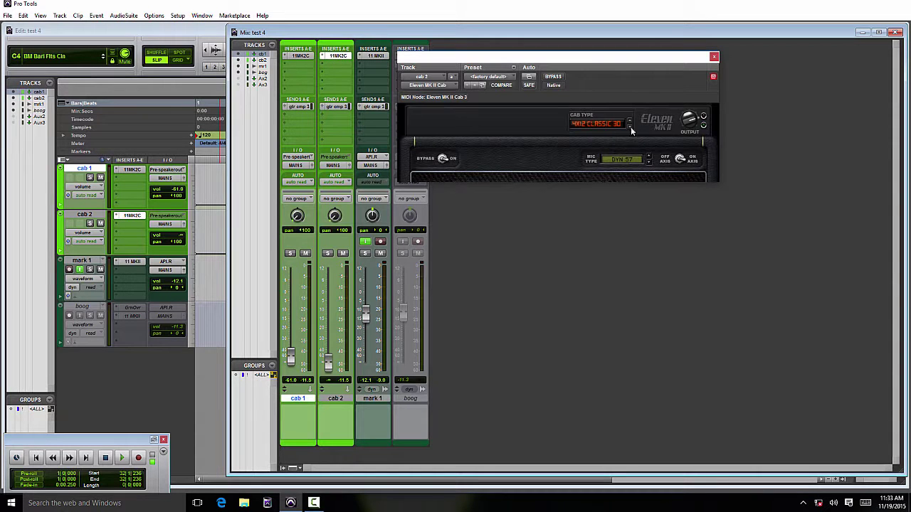
click(605, 125)
click(598, 141)
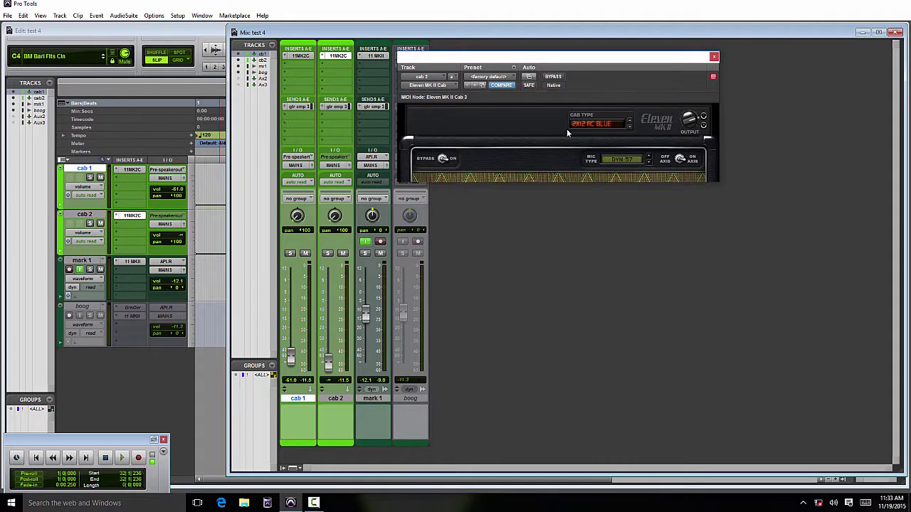
click(714, 57)
- Feed cab 2 from the pre-speaker output and bring cab 1's fader up to about -23 dB
click(335, 157)
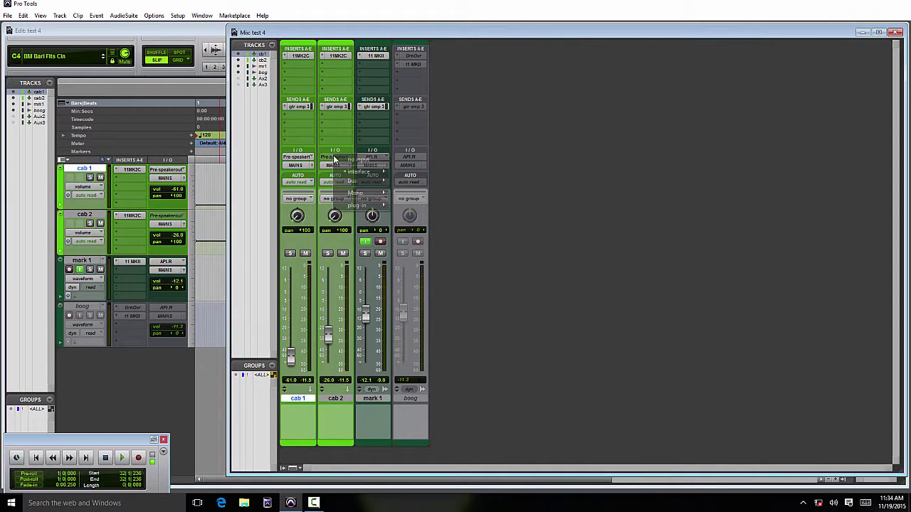
mouse_move(354, 194)
click(196, 208)
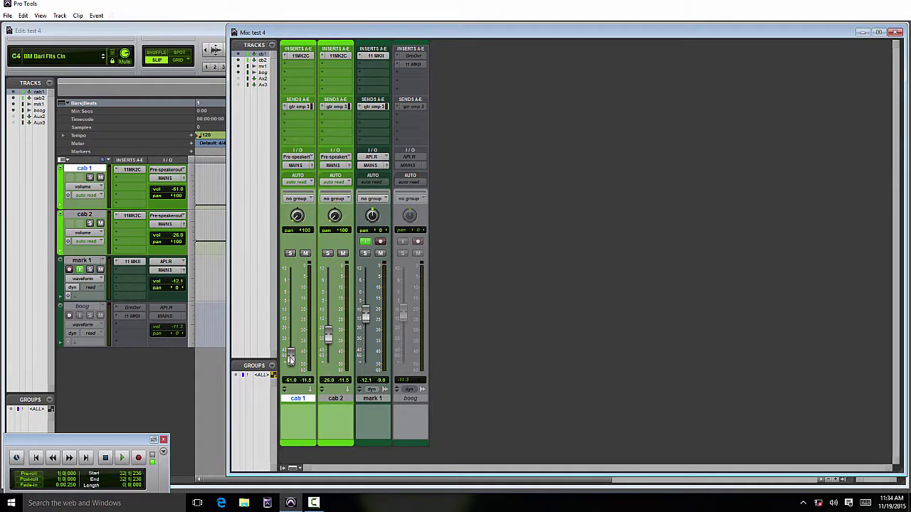
drag(290, 358, 292, 334)
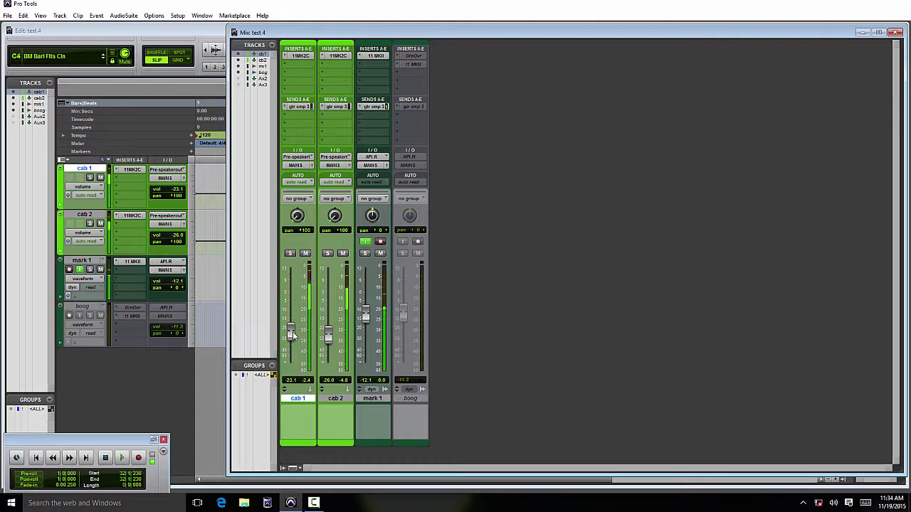
key(space)
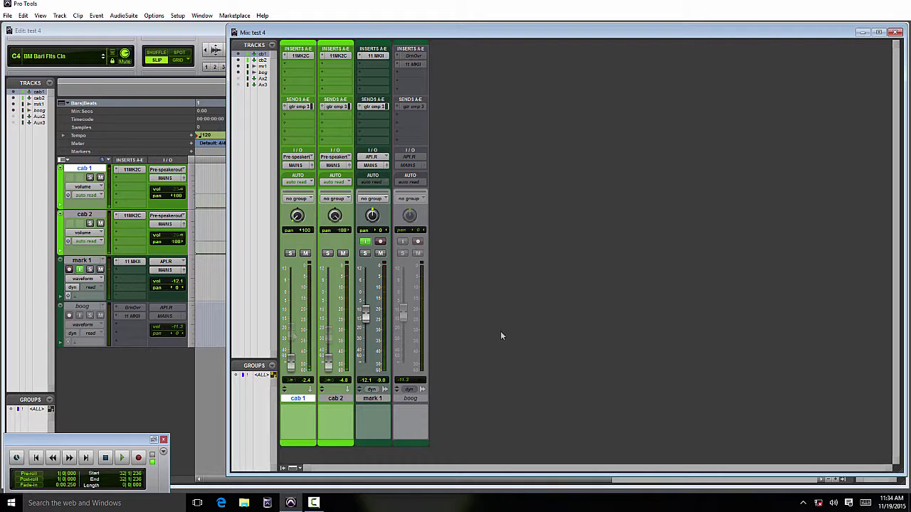
- Make the inactive boog track active, then browse cab 2's input choices without changing them
right_click(414, 399)
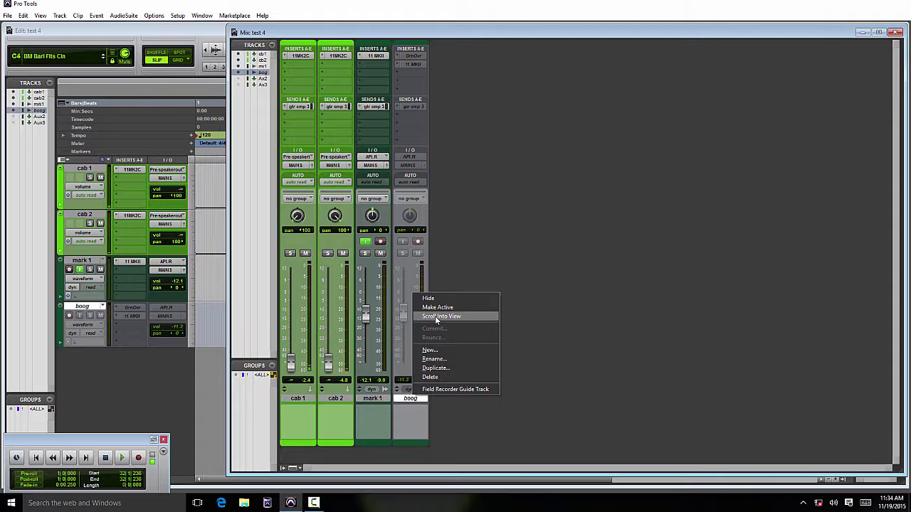
click(437, 308)
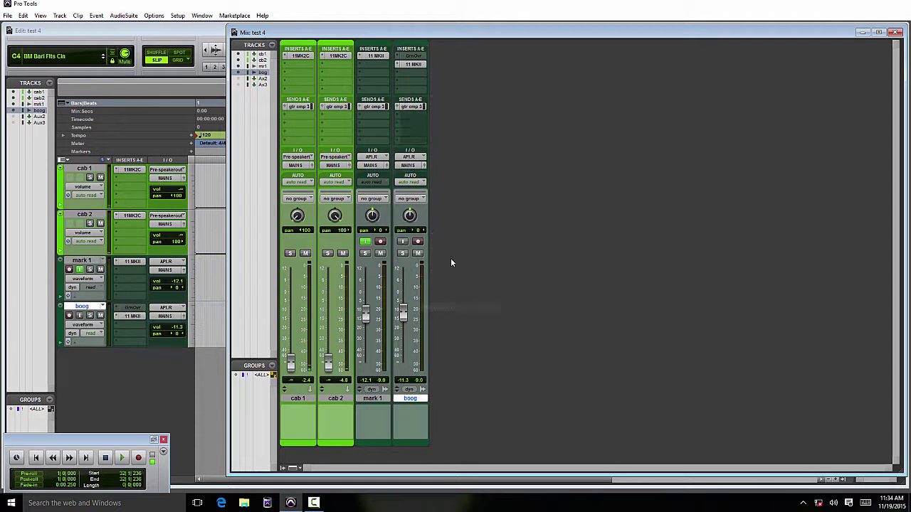
click(335, 160)
mouse_move(354, 206)
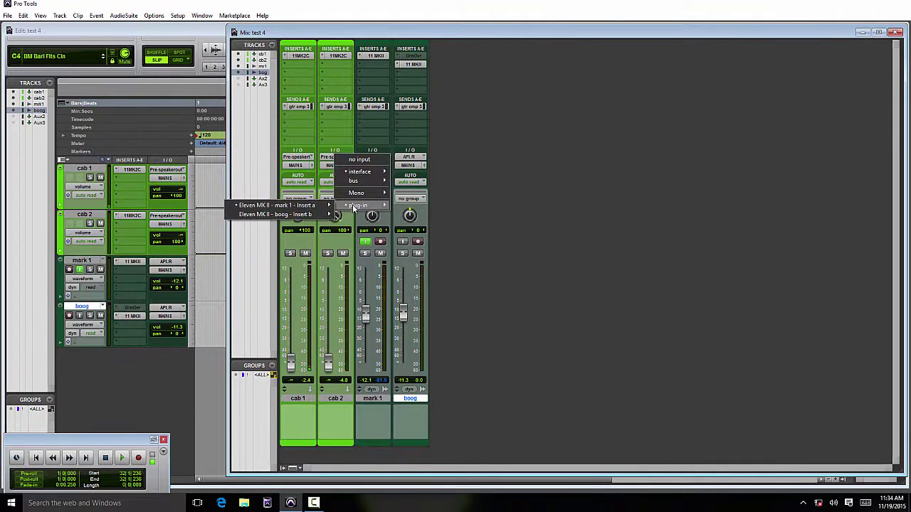
mouse_move(280, 216)
click(380, 401)
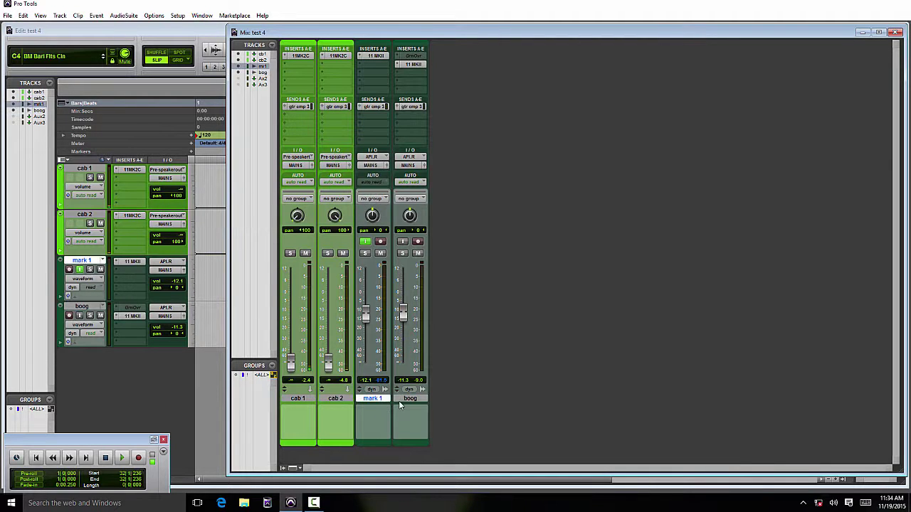
- Feed cab 2 from boog's Eleven MK II Insert b pre-speaker output, then bring up mark 1's Eleven MK II amp
click(334, 159)
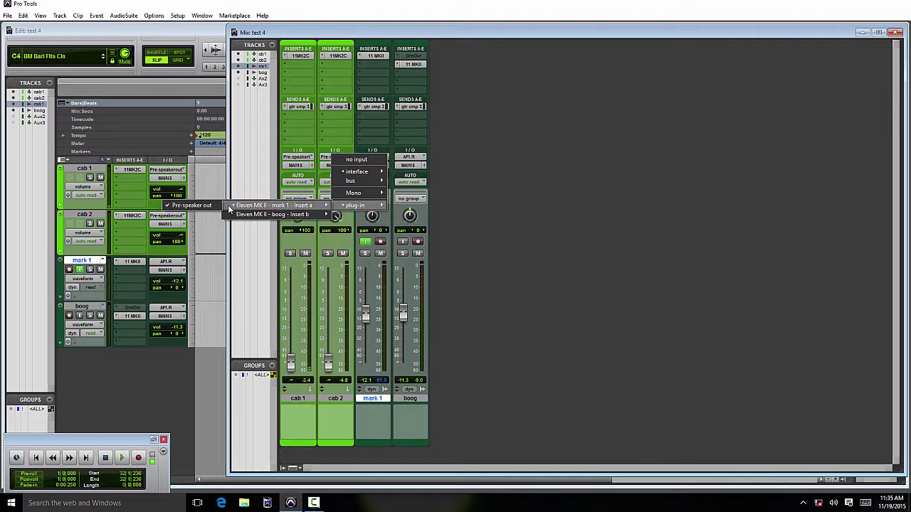
mouse_move(238, 215)
click(192, 215)
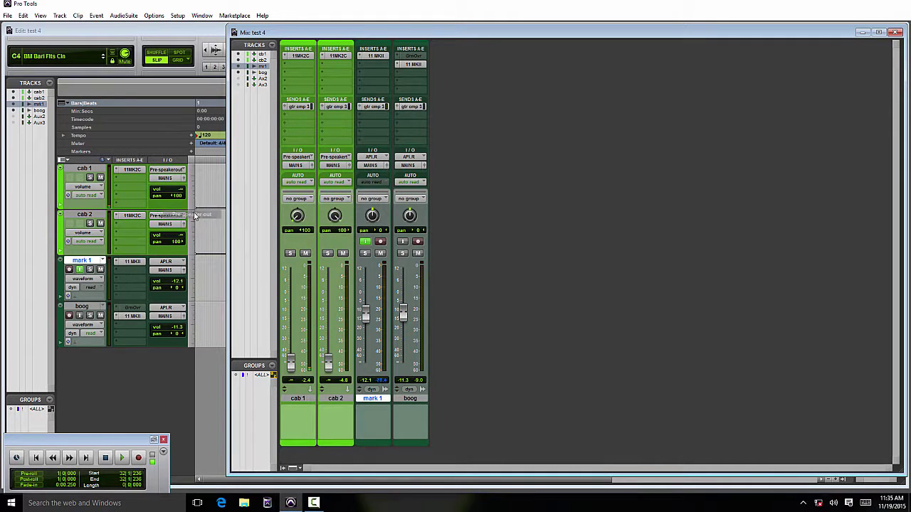
click(376, 57)
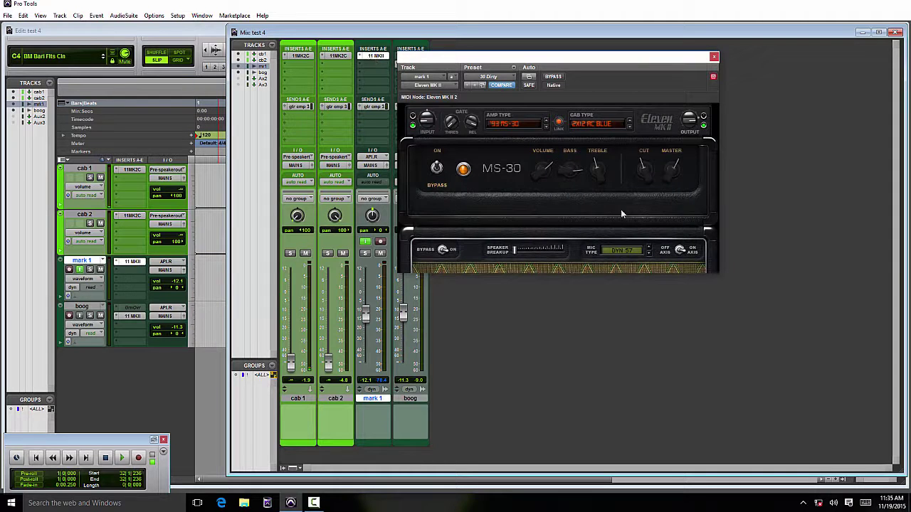